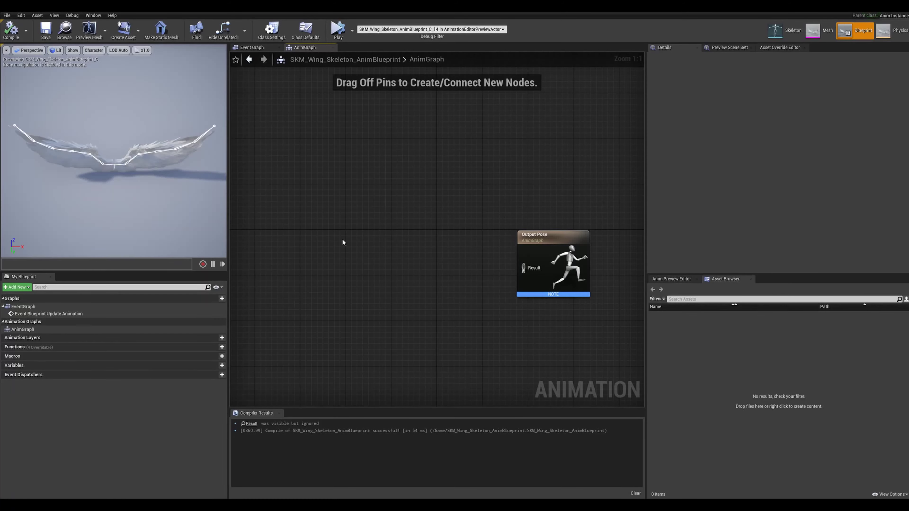
- Add a Swimming Fish node feeding Output Pose and promote its Get Time input to a variable
{"action": "right_click", "coordinate": [435, 268]}
{"action": "type", "text": "swim"}
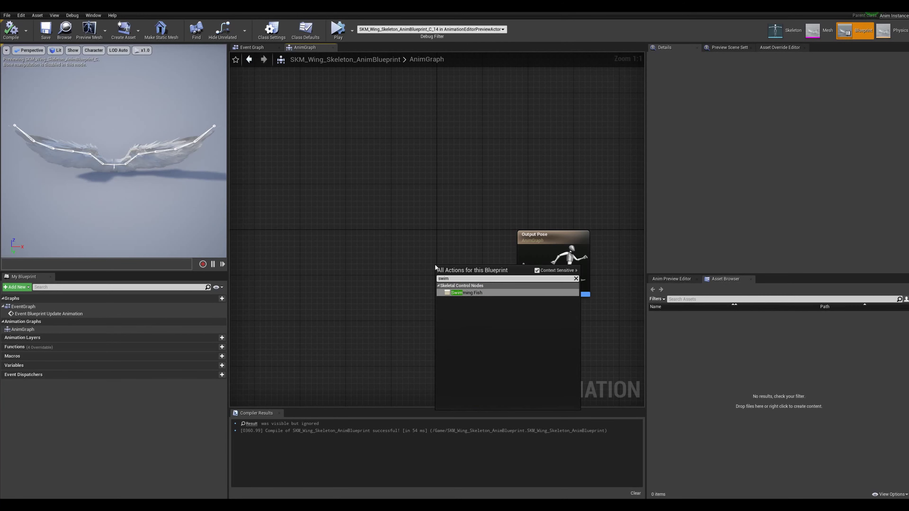
{"action": "left_click", "coordinate": [466, 293]}
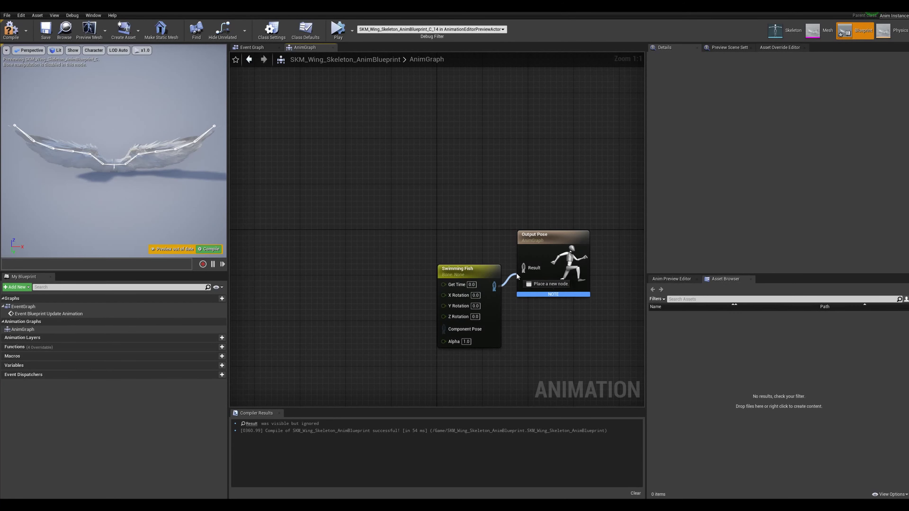
{"action": "left_click_drag", "start_coordinate": [521, 272], "coordinate": [523, 268]}
{"action": "left_click_drag", "start_coordinate": [465, 269], "coordinate": [407, 241]}
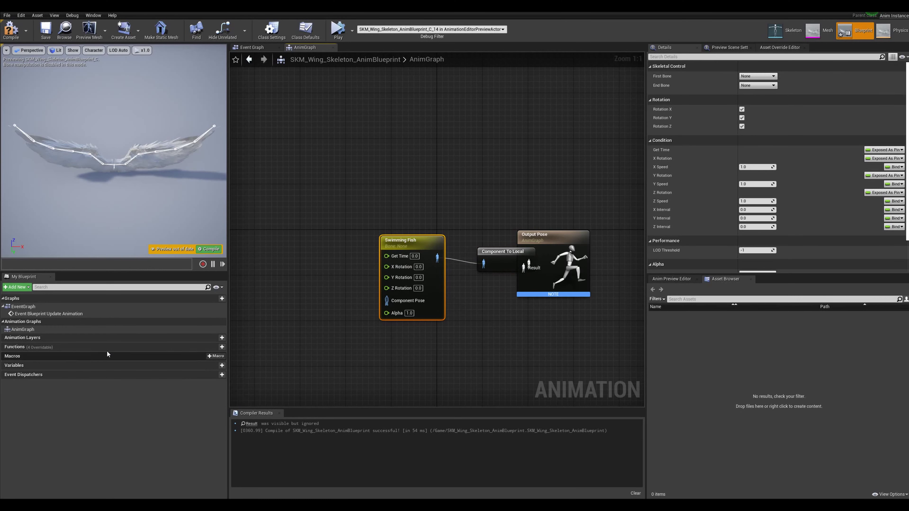
{"action": "left_click_drag", "start_coordinate": [329, 251], "coordinate": [327, 249]}
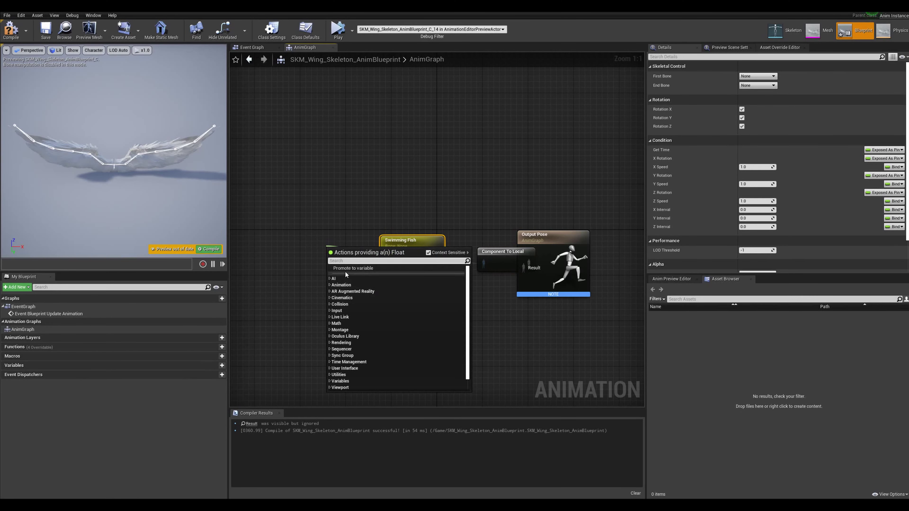
{"action": "left_click", "coordinate": [342, 268]}
- Set Get Time from Delta Time X in the Event Graph, feed it to Swimming Fish, and compile
{"action": "left_click", "coordinate": [253, 48]}
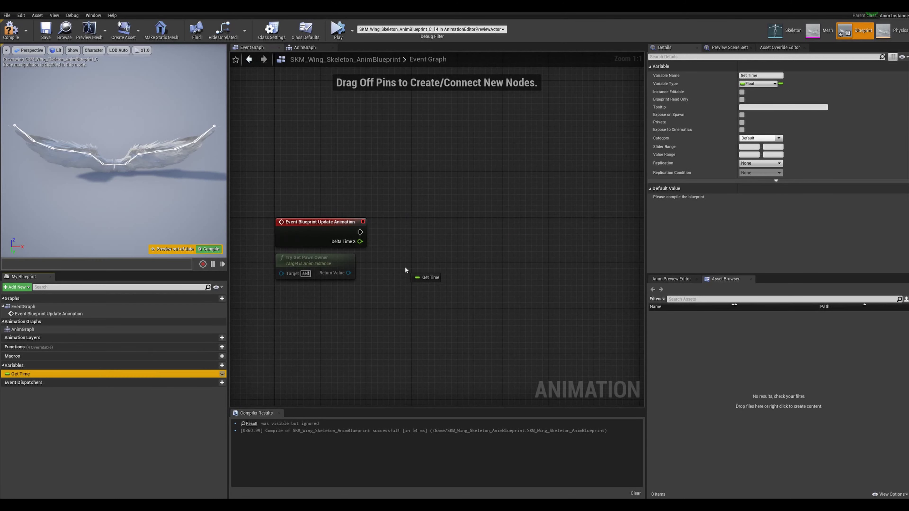
{"action": "left_click_drag", "start_coordinate": [99, 375], "coordinate": [409, 224]}
{"action": "left_click", "coordinate": [416, 241]}
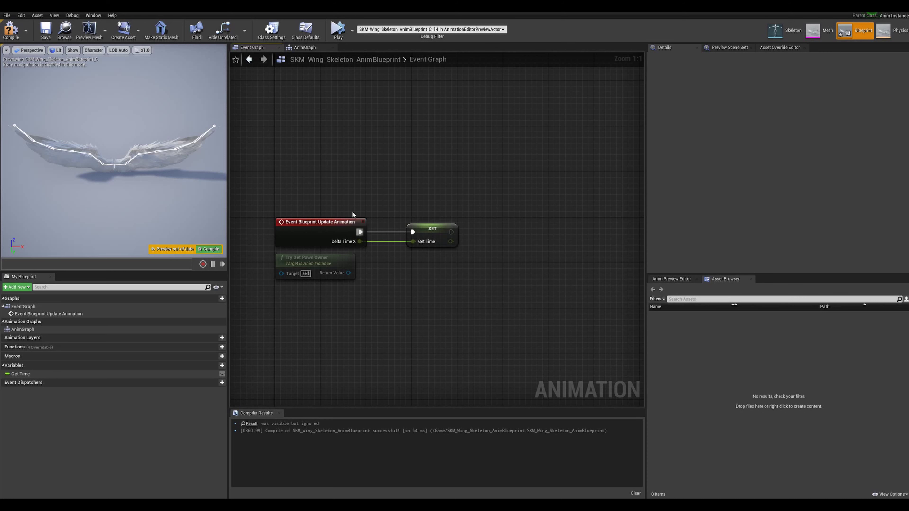
{"action": "left_click", "coordinate": [302, 49]}
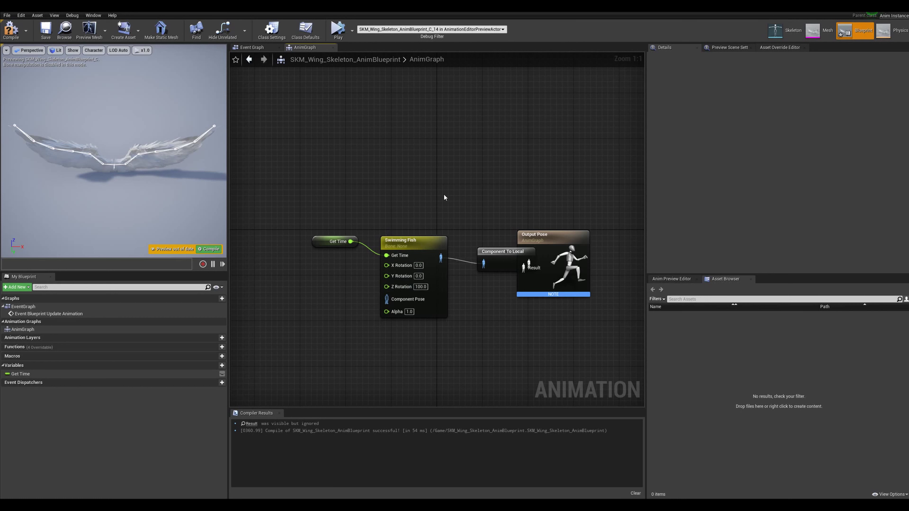
{"action": "left_click", "coordinate": [11, 31]}
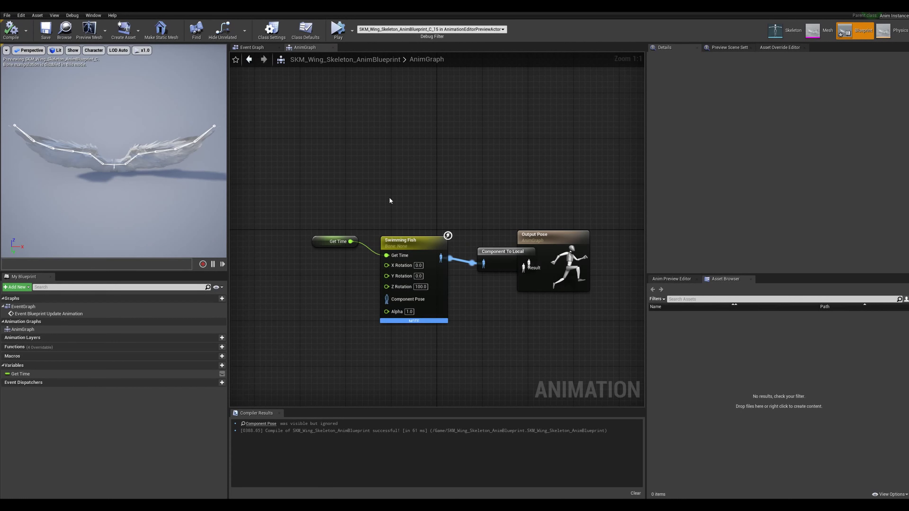
- Set Swimming Fish's bones to BN_WingLeft00 through BN_WingLeft06 and recompile
{"action": "left_click", "coordinate": [407, 243]}
{"action": "left_click", "coordinate": [756, 76]}
{"action": "left_click", "coordinate": [769, 104]}
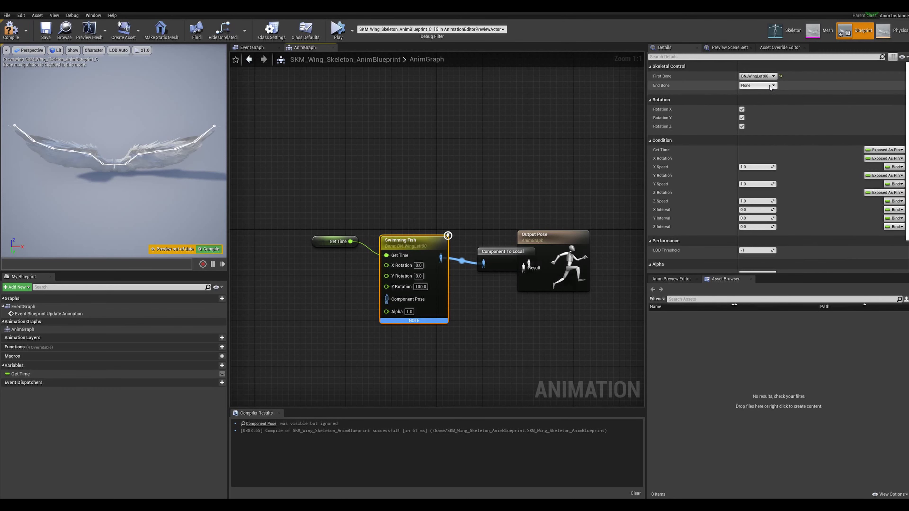
{"action": "left_click", "coordinate": [770, 86]}
{"action": "left_click", "coordinate": [793, 141]}
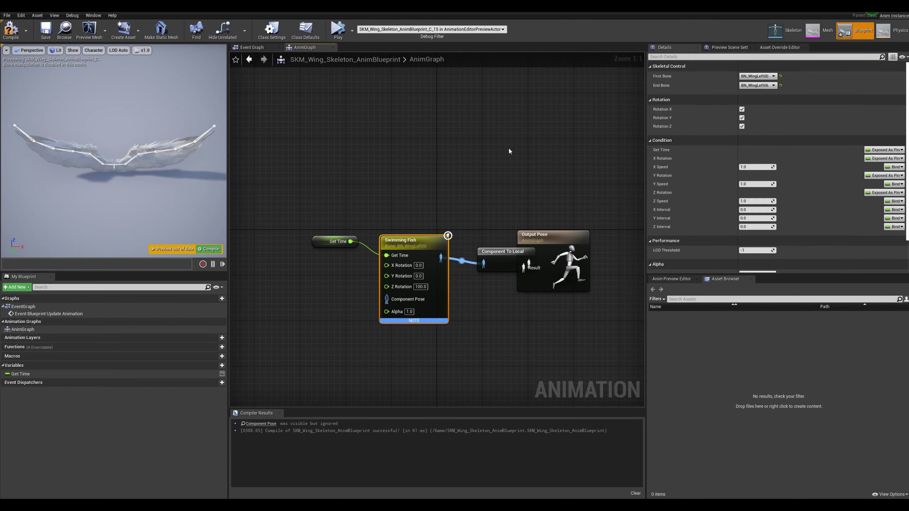
{"action": "left_click", "coordinate": [236, 253]}
{"action": "left_click", "coordinate": [214, 249]}
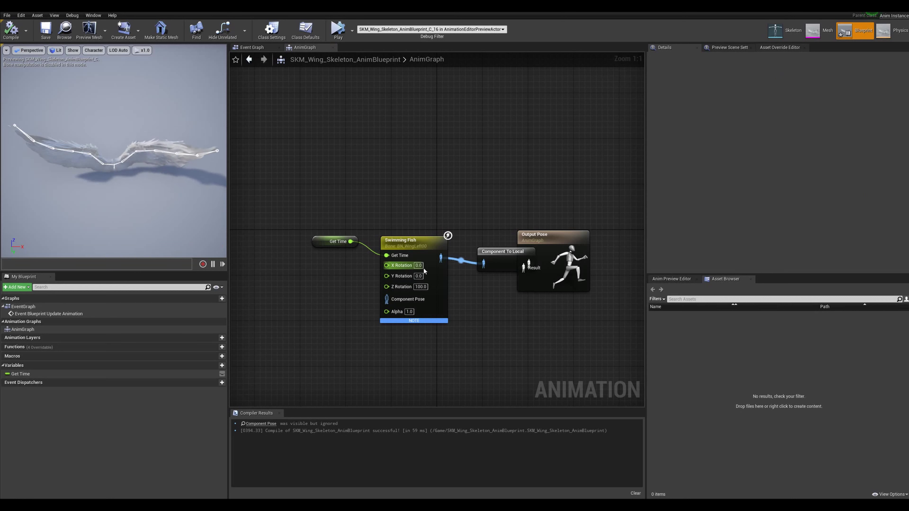
- Set Z Rotation to 120.0, recompile, and duplicate the Swimming Fish node
{"action": "left_click", "coordinate": [416, 247]}
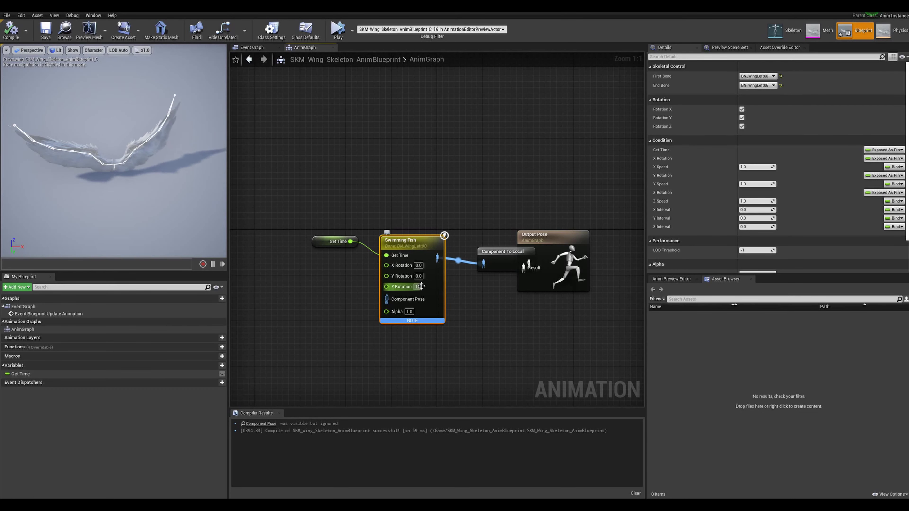
{"action": "type", "text": "20"}
{"action": "left_click", "coordinate": [223, 257]}
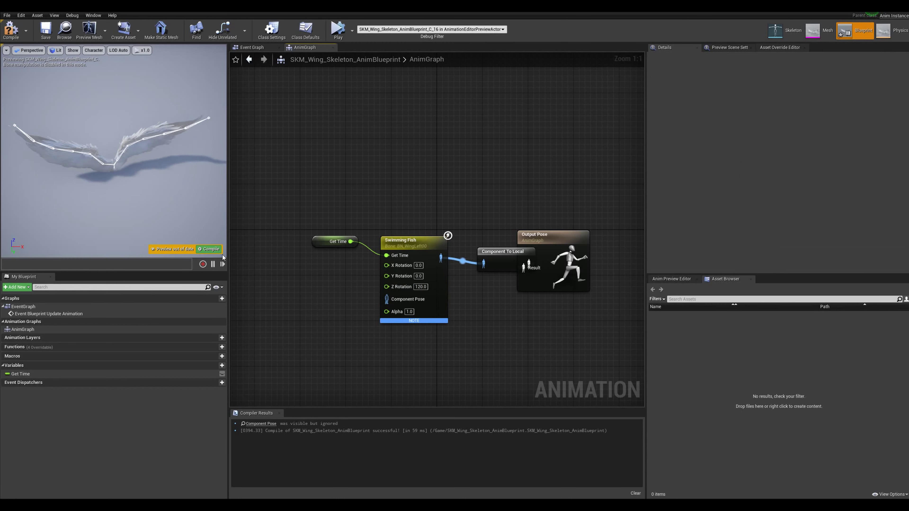
{"action": "left_click", "coordinate": [209, 249]}
{"action": "mouse_move", "coordinate": [318, 196]}
{"action": "left_mouse_down"}
{"action": "mouse_move", "coordinate": [401, 250]}
{"action": "mouse_move", "coordinate": [378, 236]}
{"action": "mouse_move", "coordinate": [426, 246]}
{"action": "mouse_move", "coordinate": [405, 302]}
{"action": "left_mouse_up"}
{"action": "left_click", "coordinate": [378, 236]}
{"action": "key", "text": "ctrl+d"}
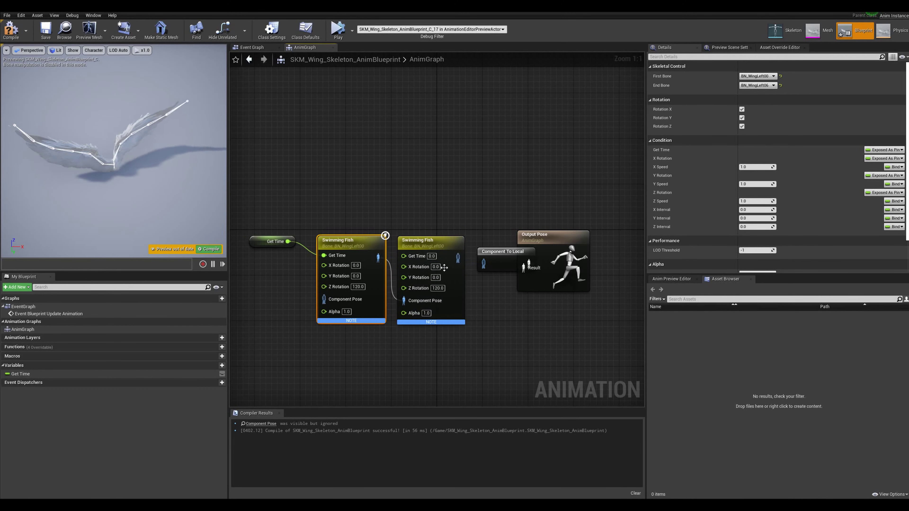
- Wire the duplicate Swimming Fish to Component To Local and Get Time, with bones BN_WingRight00–BN_WingRight06
{"action": "left_click_drag", "start_coordinate": [462, 261], "coordinate": [484, 262]}
{"action": "left_click_drag", "start_coordinate": [287, 241], "coordinate": [403, 255]}
{"action": "left_click", "coordinate": [433, 243]}
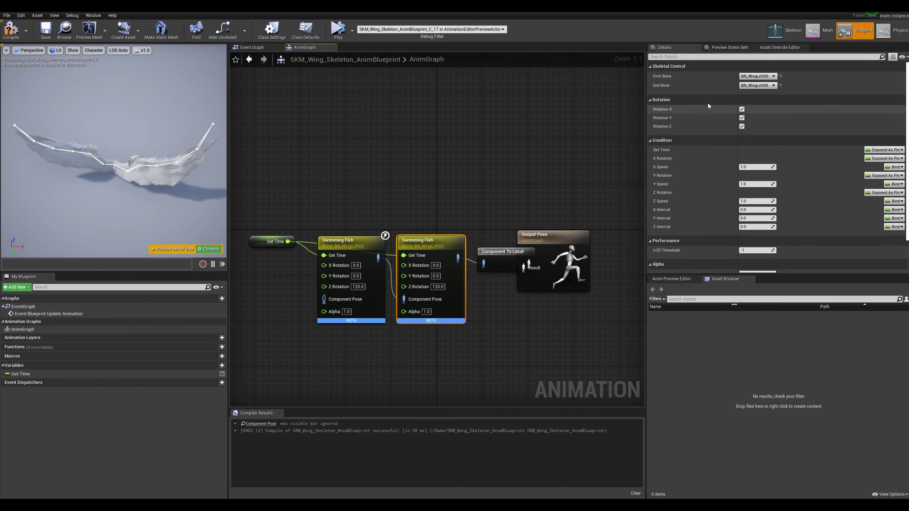
{"action": "left_click", "coordinate": [757, 76]}
{"action": "left_click", "coordinate": [764, 136]}
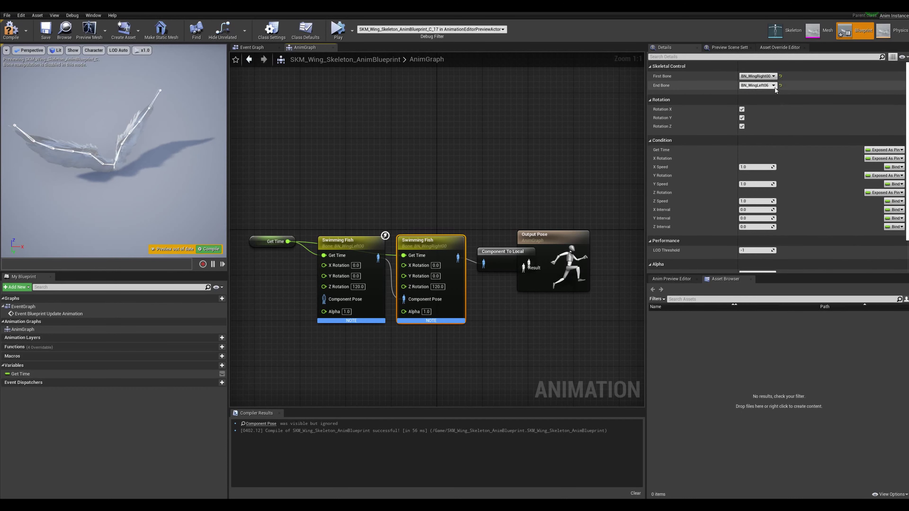
{"action": "left_click", "coordinate": [756, 86]}
{"action": "left_click", "coordinate": [785, 175]}
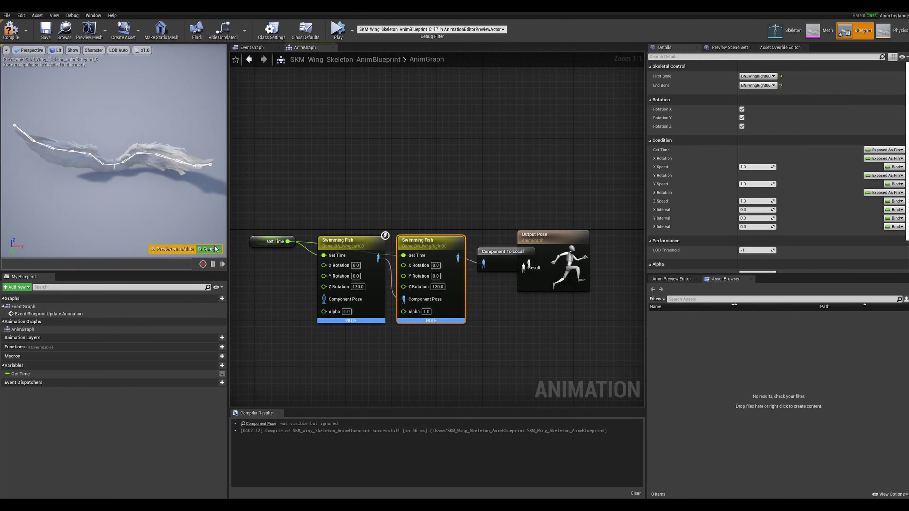
- Give the second Swimming Fish a Z Rotation of -120 and recompile
{"action": "left_click", "coordinate": [438, 287]}
{"action": "type", "text": "-120"}
{"action": "key", "text": "Return"}
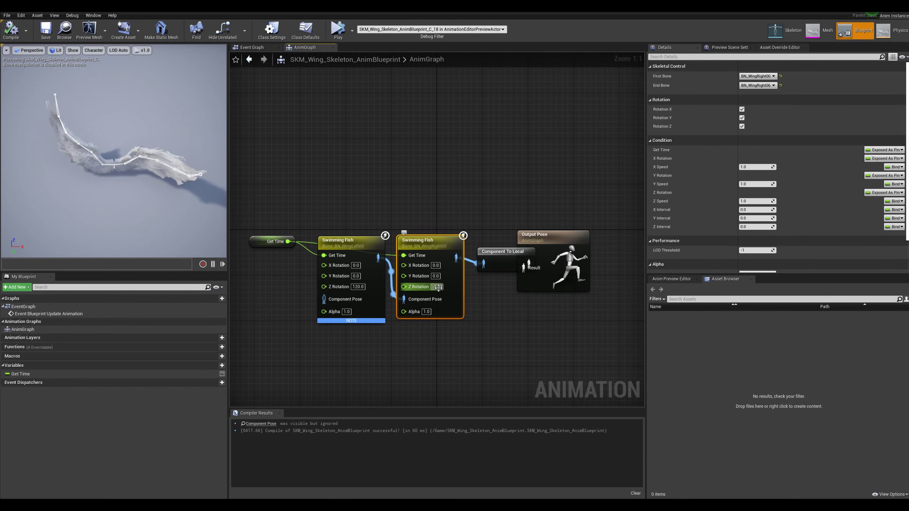
{"action": "left_click", "coordinate": [482, 329]}
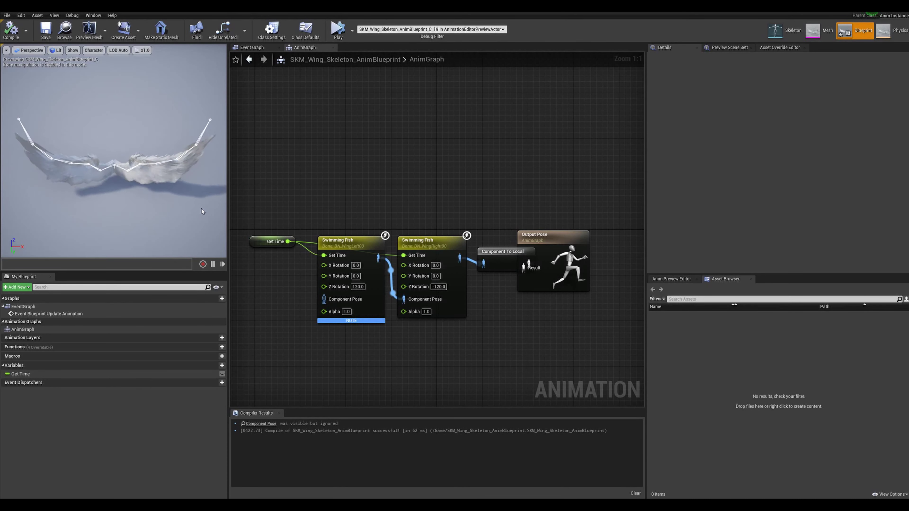
{"action": "left_click", "coordinate": [11, 28]}
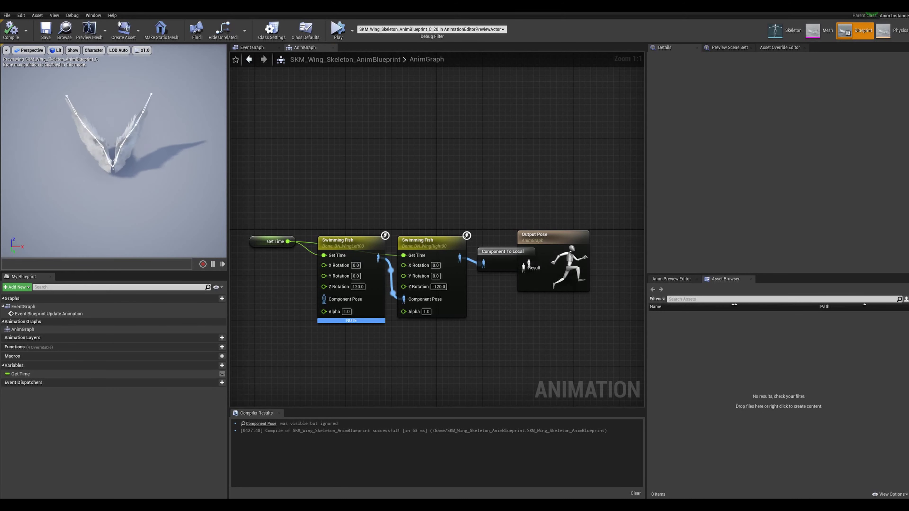
{"action": "left_click_drag", "start_coordinate": [107, 143], "coordinate": [107, 122]}
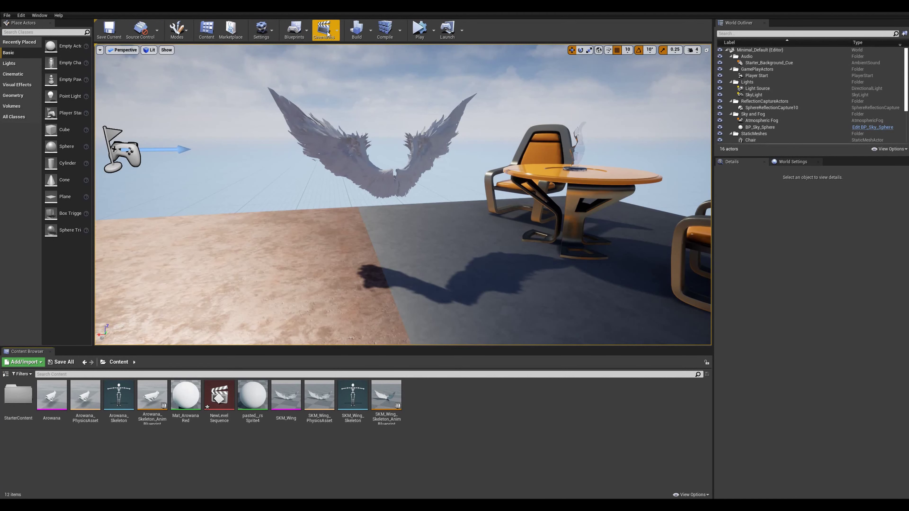
- Create and save NewLevelSequence1, adding the SKM_Wing_Skeleton_AnimBlueprint actor as a track
{"action": "left_click", "coordinate": [335, 50]}
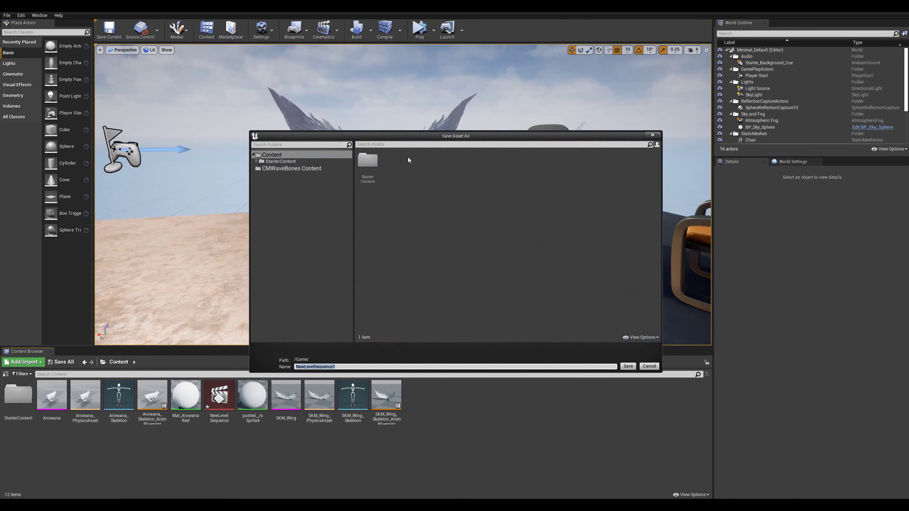
{"action": "left_click", "coordinate": [628, 366]}
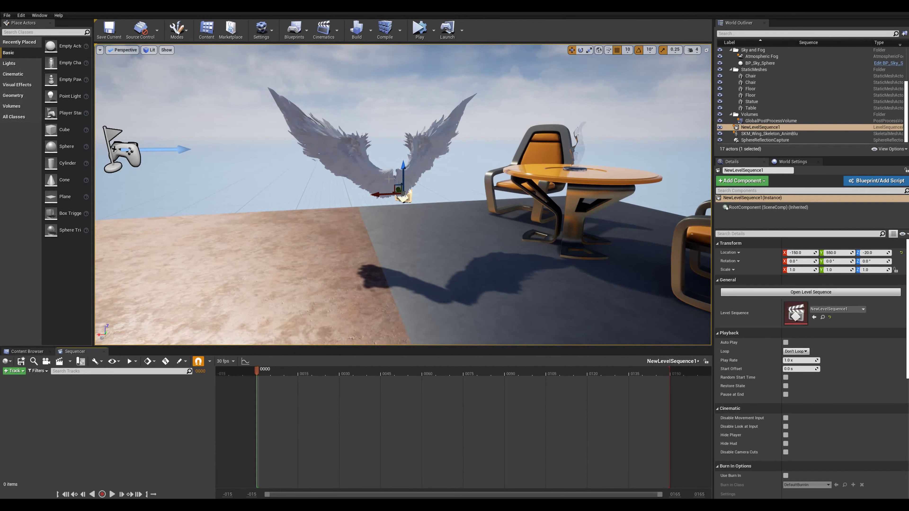
{"action": "left_click", "coordinate": [380, 168]}
{"action": "left_click", "coordinate": [13, 371]}
{"action": "mouse_move", "coordinate": [63, 380]}
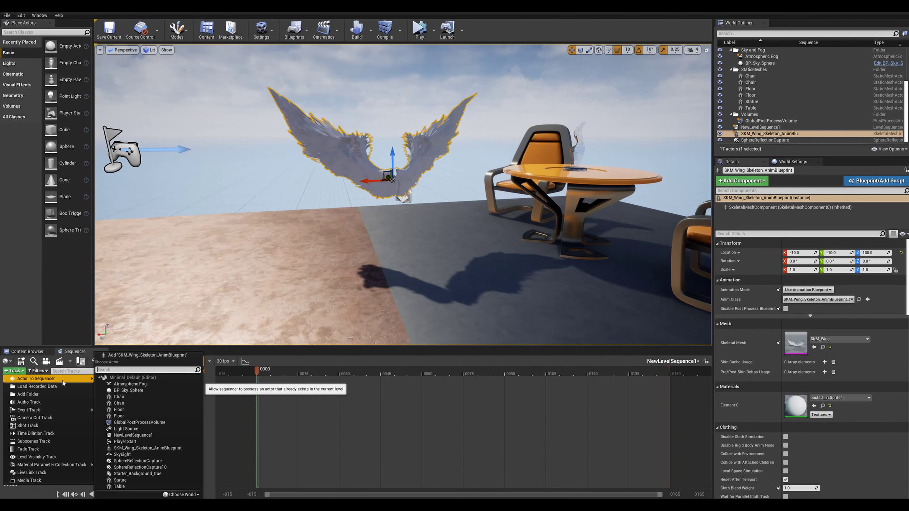
{"action": "left_click", "coordinate": [115, 355]}
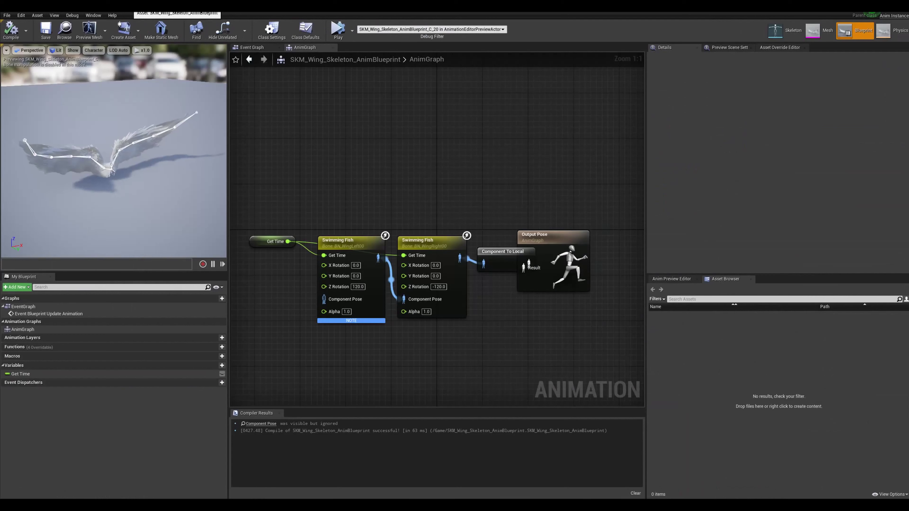
- Count the wing bones in the End Bone list and compute 60 ÷ 7 in Calculator
{"action": "left_click", "coordinate": [769, 86]}
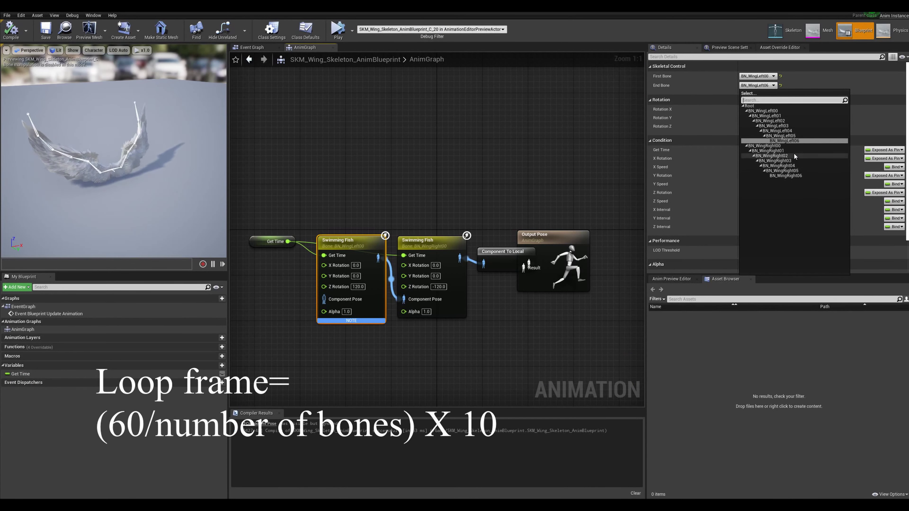
{"action": "left_click", "coordinate": [503, 170]}
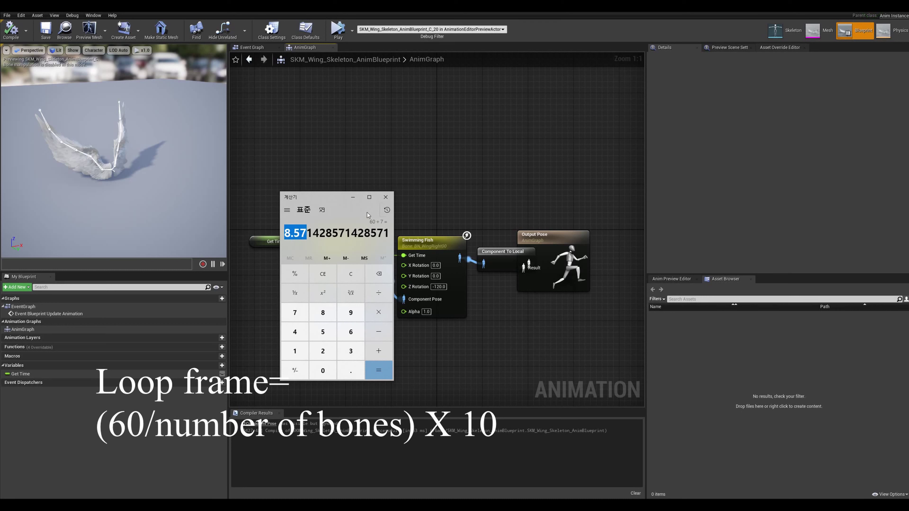
{"action": "left_click", "coordinate": [386, 200]}
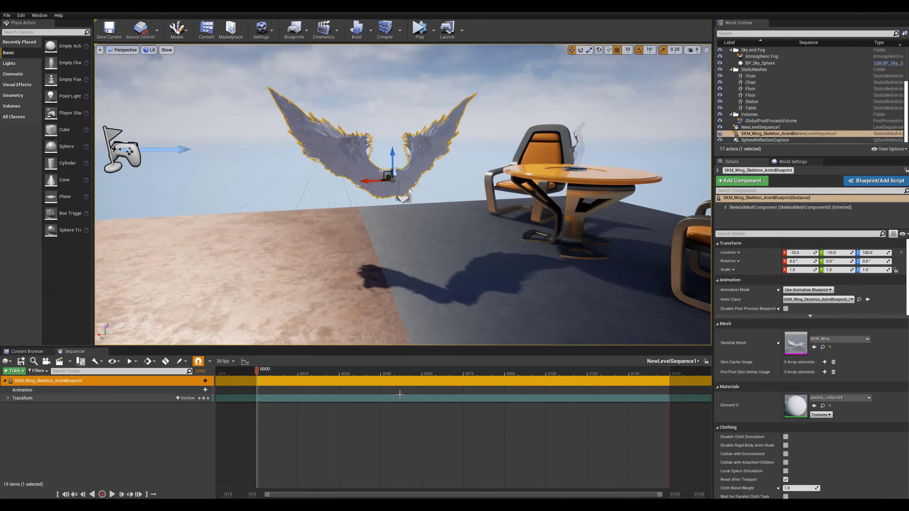
- End the sequence's playback range at frame 0086
{"action": "left_click_drag", "start_coordinate": [498, 373], "coordinate": [496, 374]}
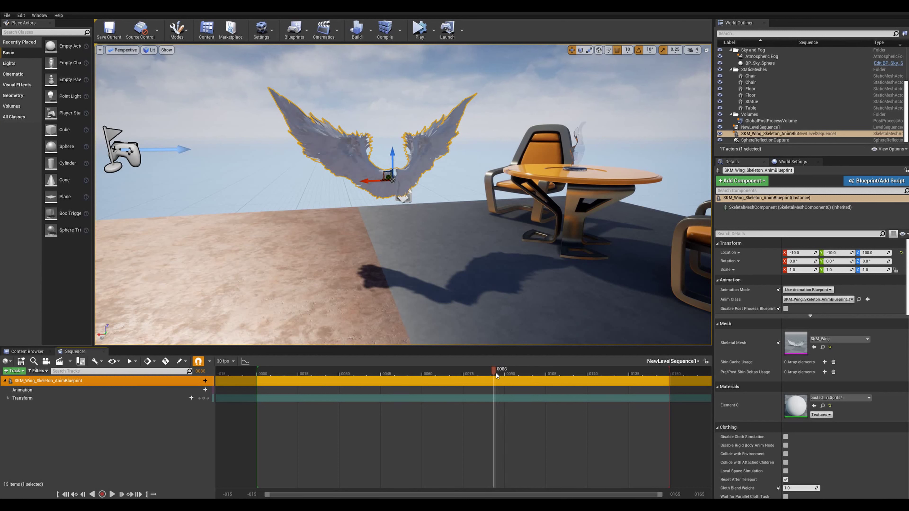
{"action": "right_click", "coordinate": [495, 373]}
{"action": "left_click", "coordinate": [515, 387]}
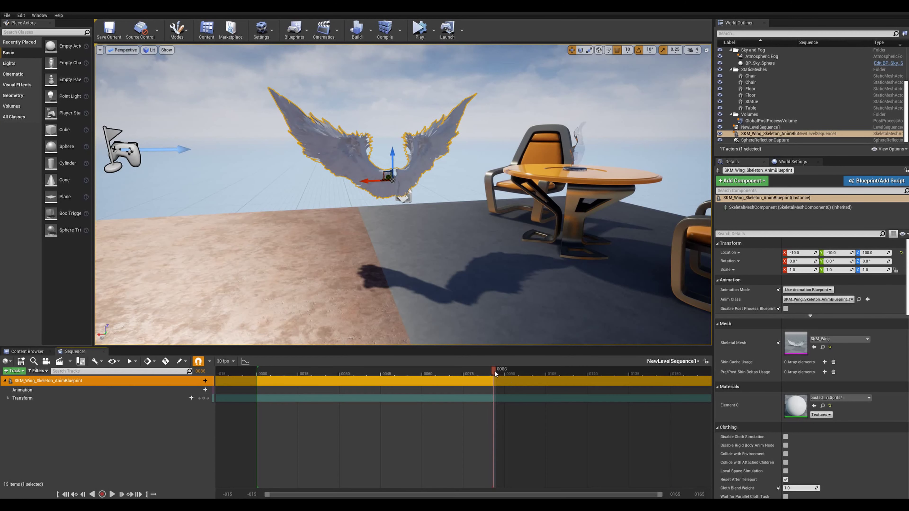
- Bake the wing track into the SKM_Wing_Skeleton_Sequence animation asset
{"action": "right_click", "coordinate": [171, 384]}
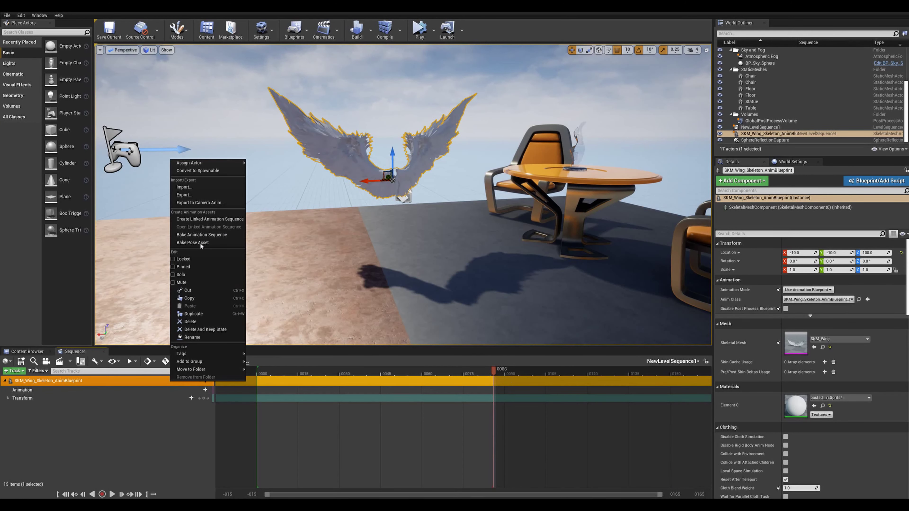
{"action": "left_click", "coordinate": [178, 235]}
{"action": "left_click", "coordinate": [495, 331]}
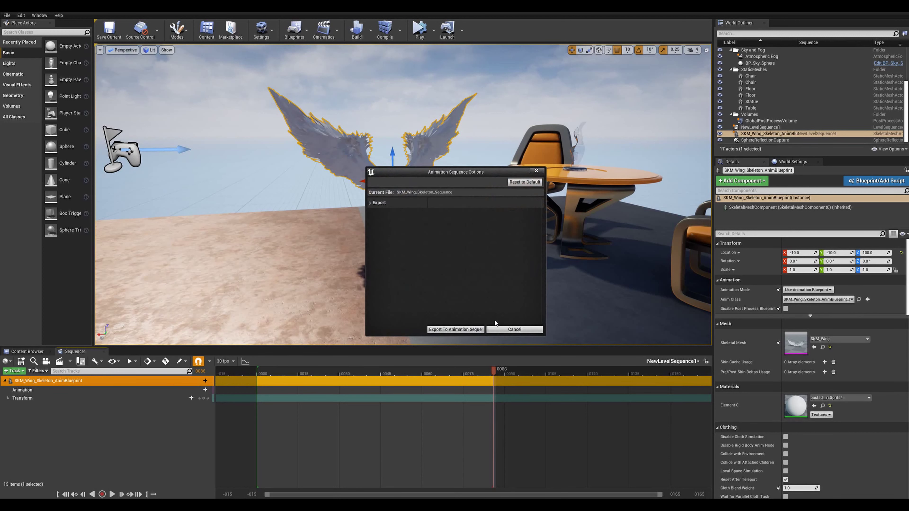
{"action": "left_click", "coordinate": [453, 330]}
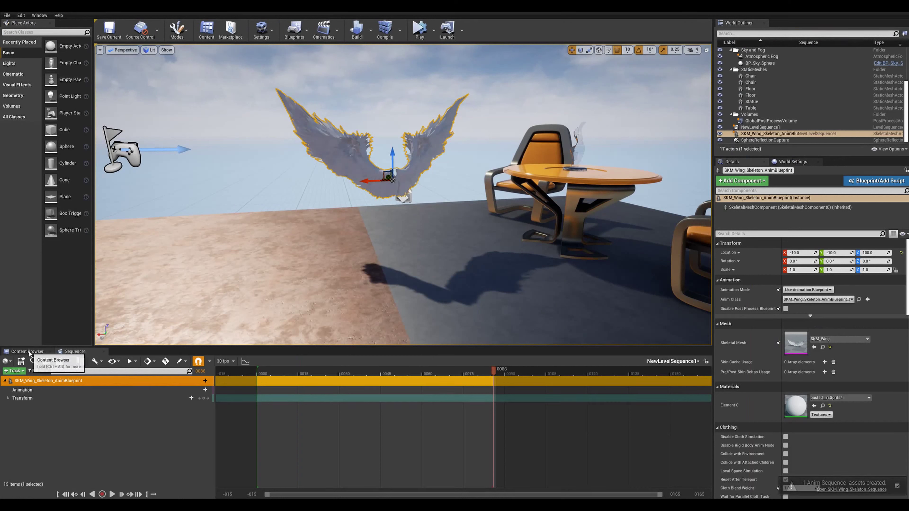
- Open Arowana_Skeleton_AnimBlueprint, set Swimming Fish's Z Speed to 1, and compile
{"action": "left_click", "coordinate": [27, 351]}
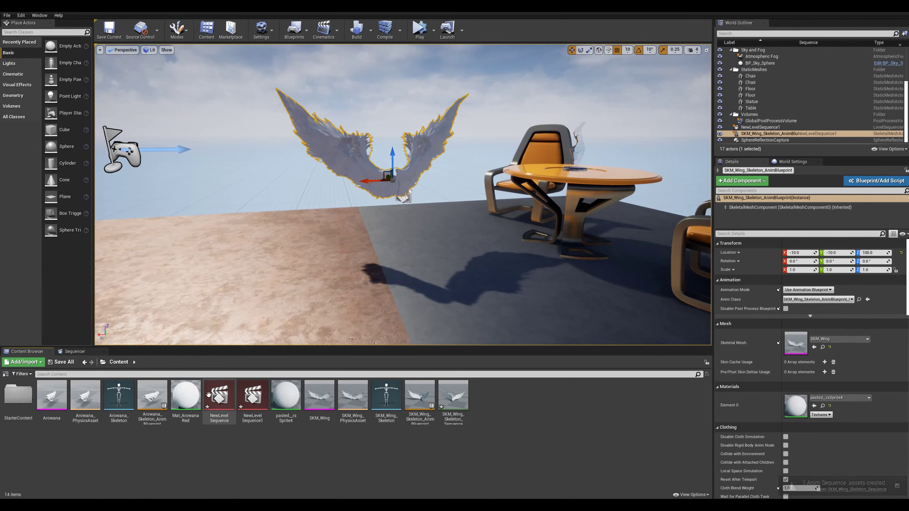
{"action": "double_click", "coordinate": [141, 400]}
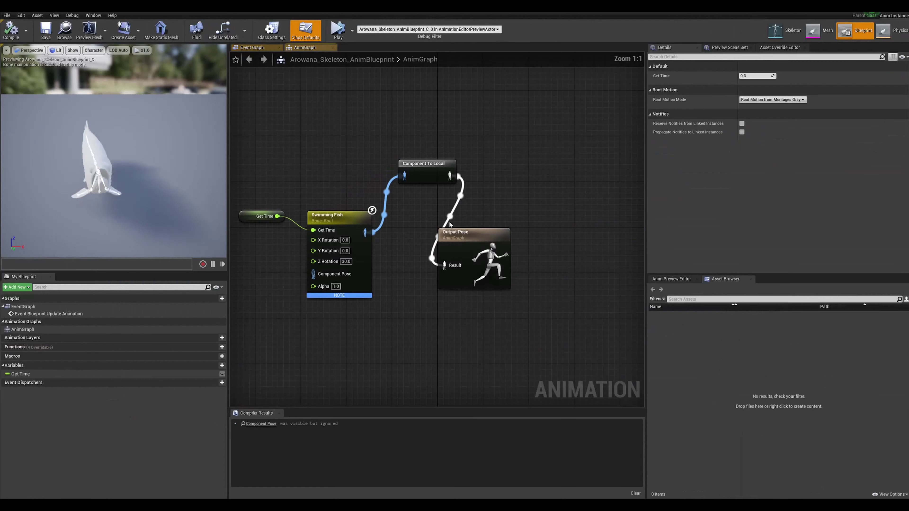
{"action": "left_click", "coordinate": [358, 248]}
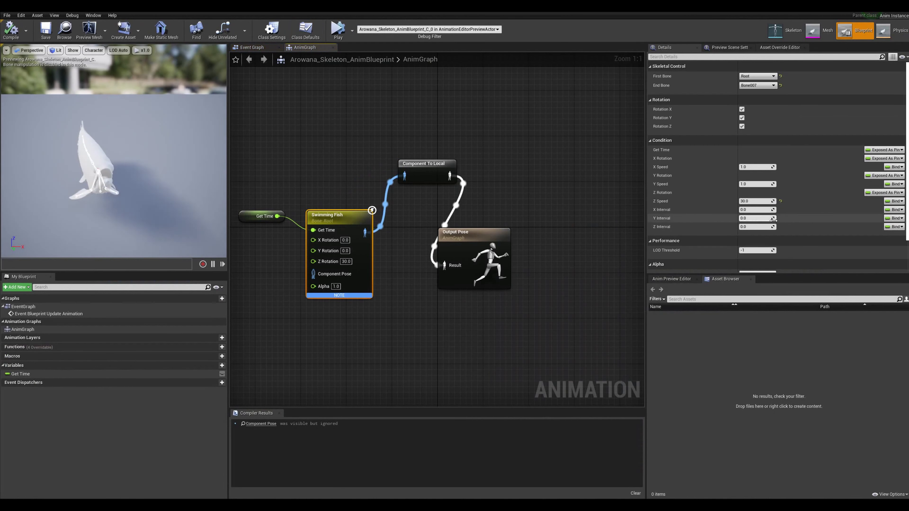
{"action": "left_click", "coordinate": [755, 200]}
{"action": "type", "text": "1"}
{"action": "key", "text": "Return"}
{"action": "key", "text": "F7"}
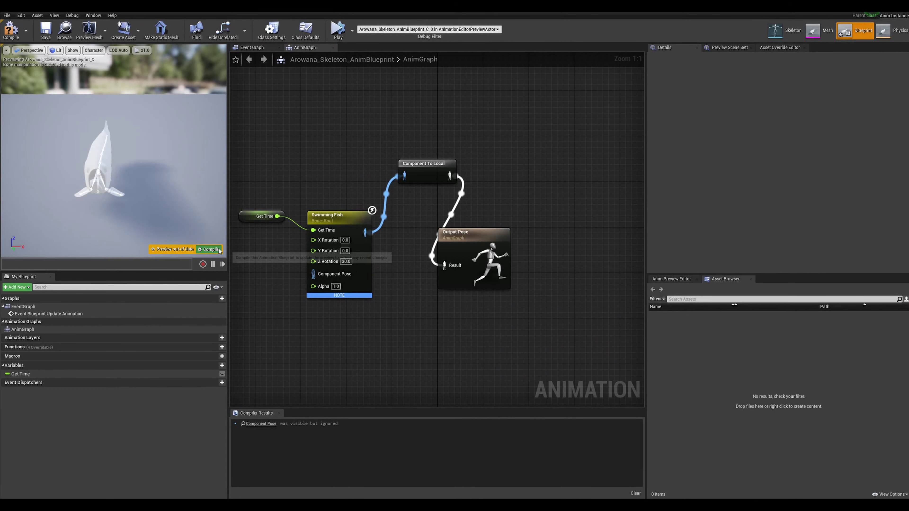
- Set the Swimming Fish End Bone to Bone001 and recompile
{"action": "left_click", "coordinate": [355, 219]}
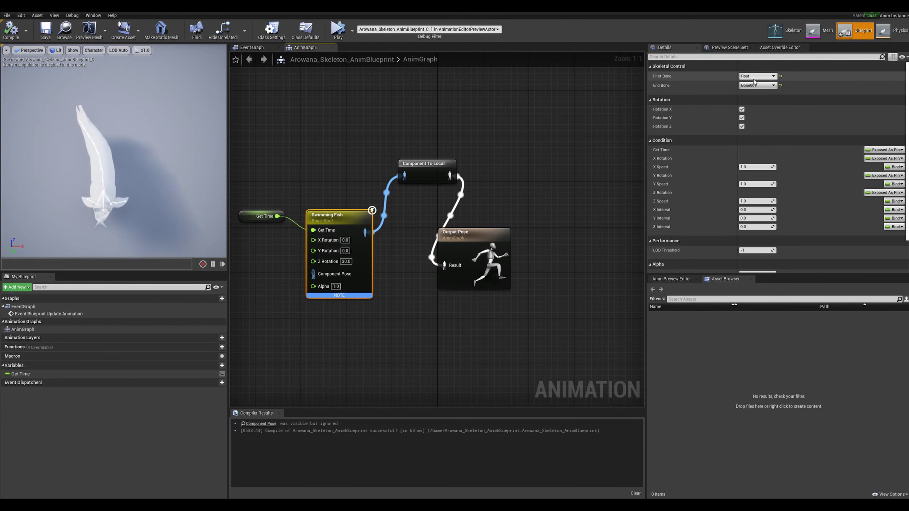
{"action": "left_click", "coordinate": [758, 85]}
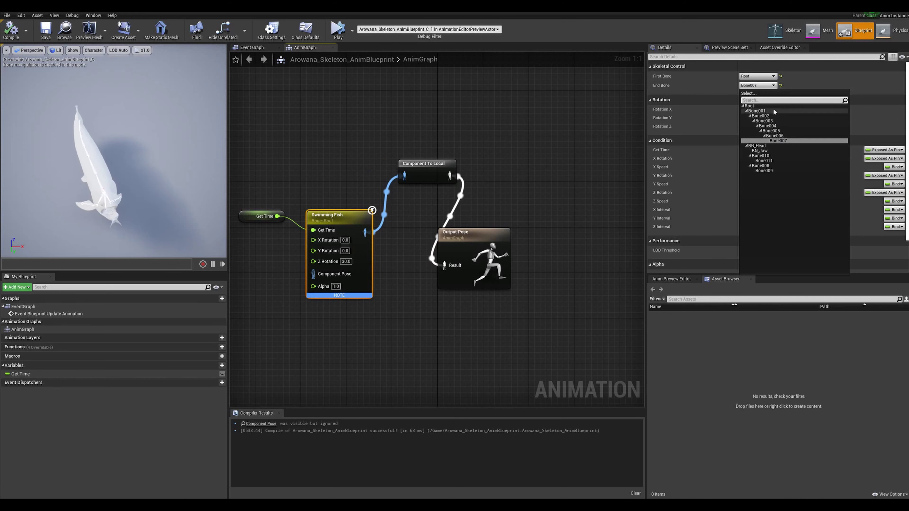
{"action": "left_click", "coordinate": [771, 110]}
{"action": "left_click", "coordinate": [757, 86]}
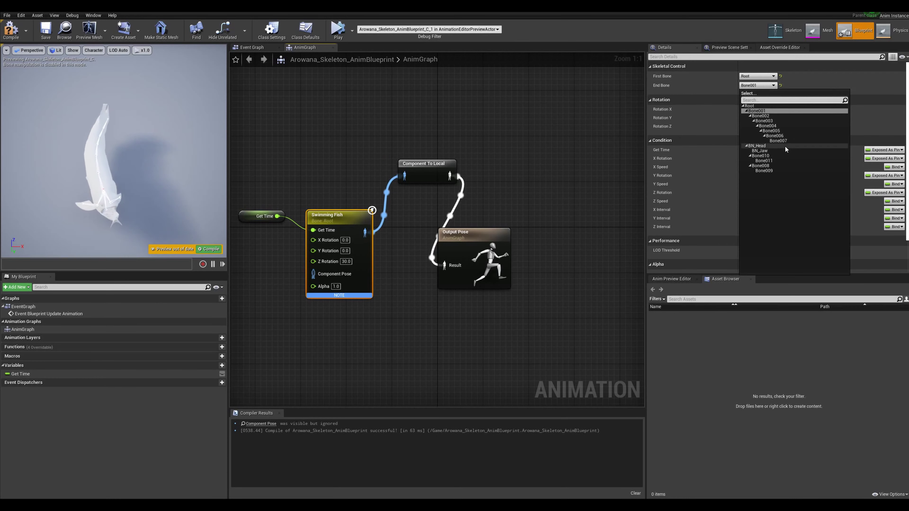
{"action": "left_click", "coordinate": [784, 144]}
{"action": "left_click", "coordinate": [360, 374]}
{"action": "key", "text": "F7"}
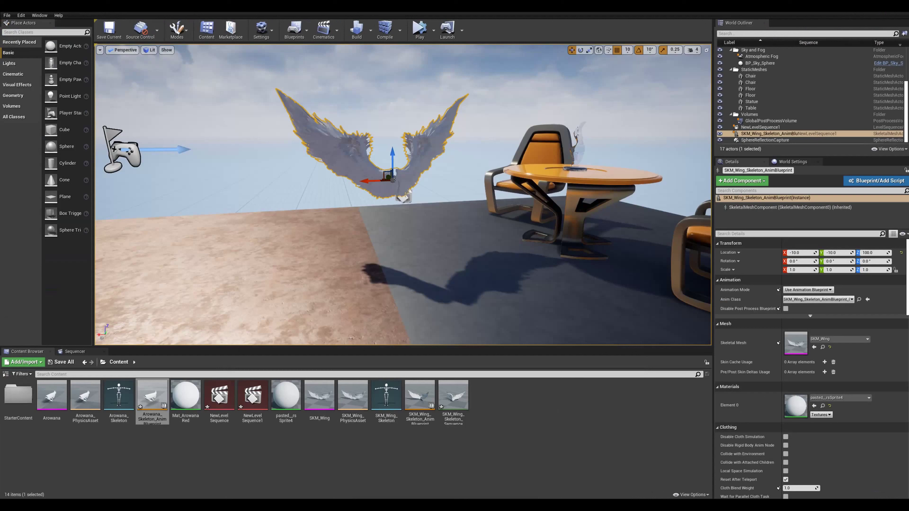
- Place Arowana_Skeleton_AnimBlueprint into the level from the Content Browser
{"action": "left_click", "coordinate": [74, 352]}
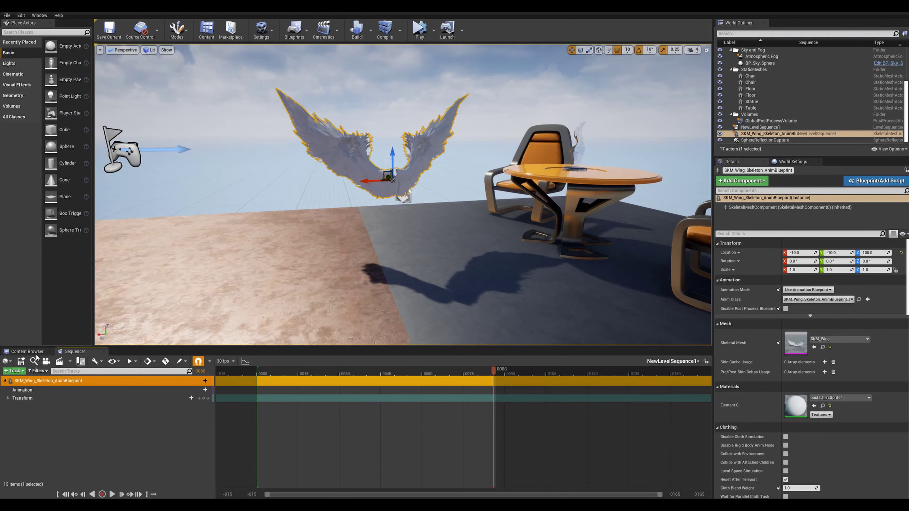
{"action": "left_click", "coordinate": [27, 351]}
{"action": "left_click_drag", "start_coordinate": [152, 395], "coordinate": [307, 311]}
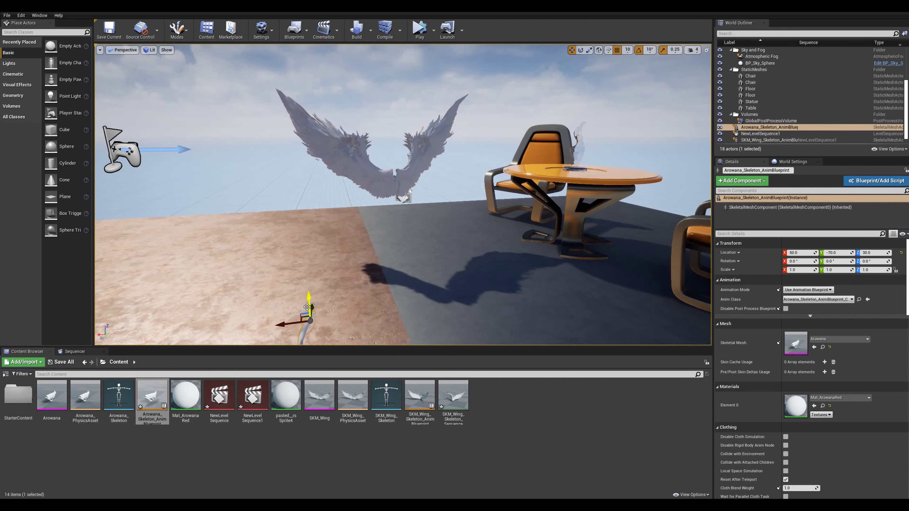
- Add the Arowana actor as a track in NewLevelSequence1
{"action": "left_click", "coordinate": [74, 351]}
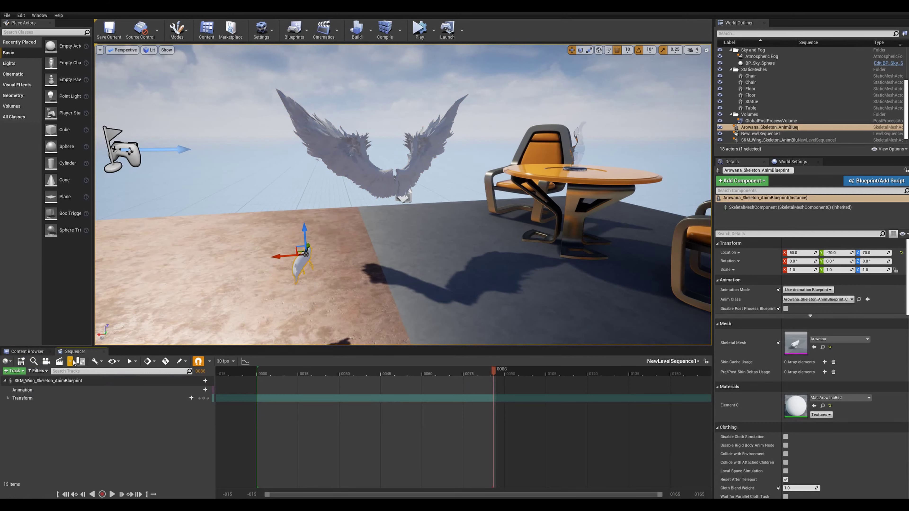
{"action": "left_click", "coordinate": [18, 371]}
{"action": "mouse_move", "coordinate": [65, 384]}
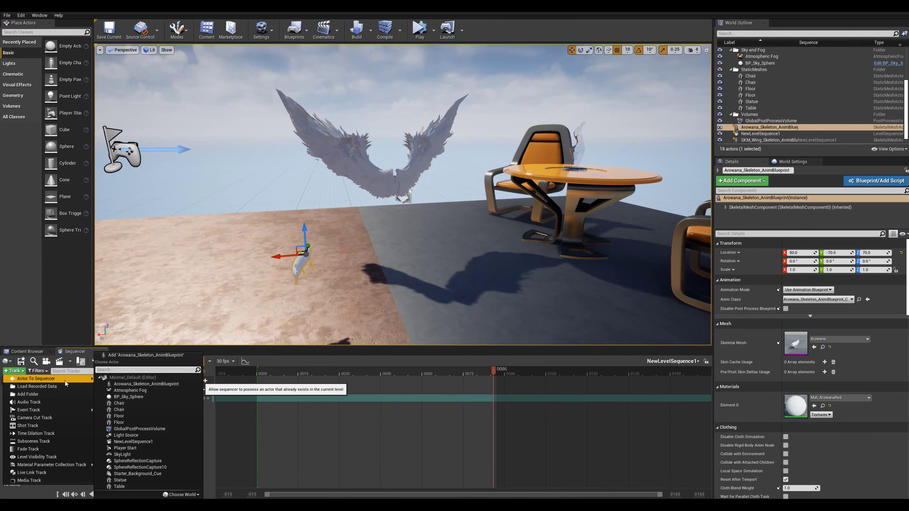
{"action": "left_click", "coordinate": [117, 356]}
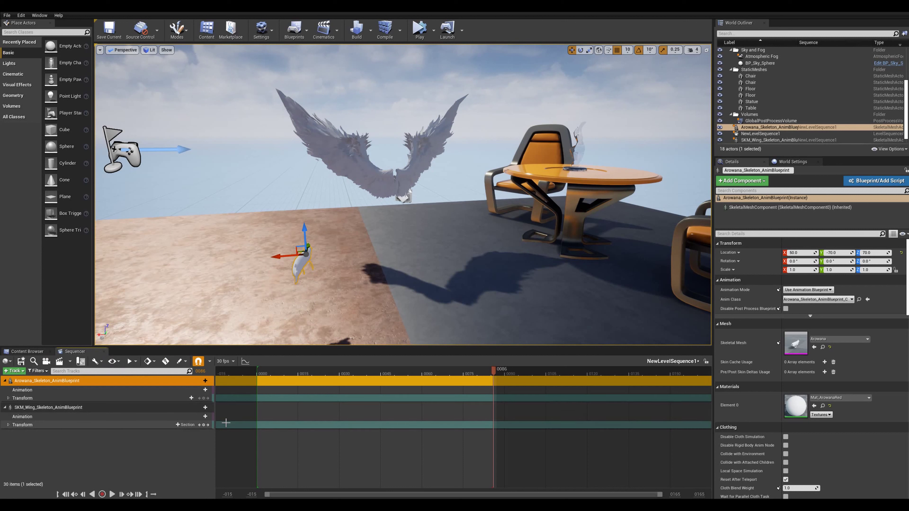
- End playback at frame 0075 and bake the wing track into SKM_Wing_Skeleton_Sequence1
{"action": "right_click", "coordinate": [464, 374]}
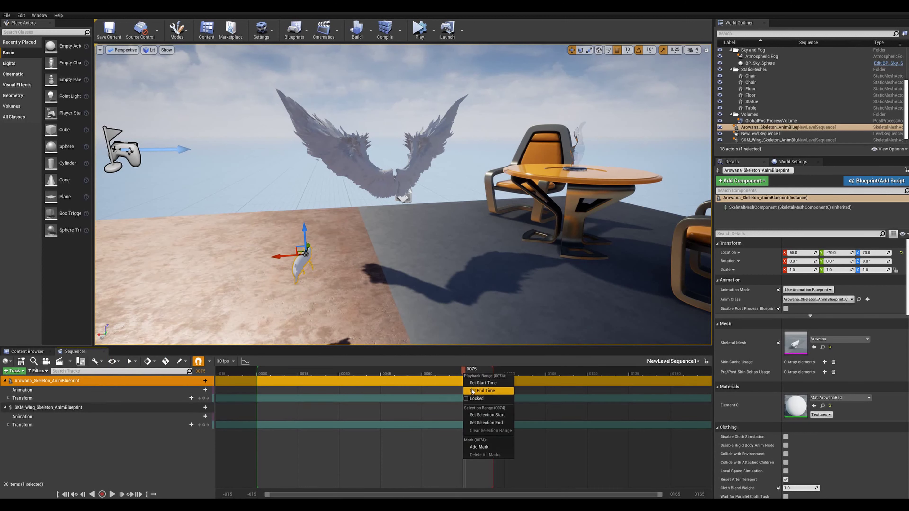
{"action": "left_click", "coordinate": [472, 390]}
{"action": "left_click", "coordinate": [135, 409]}
{"action": "right_click", "coordinate": [136, 408]}
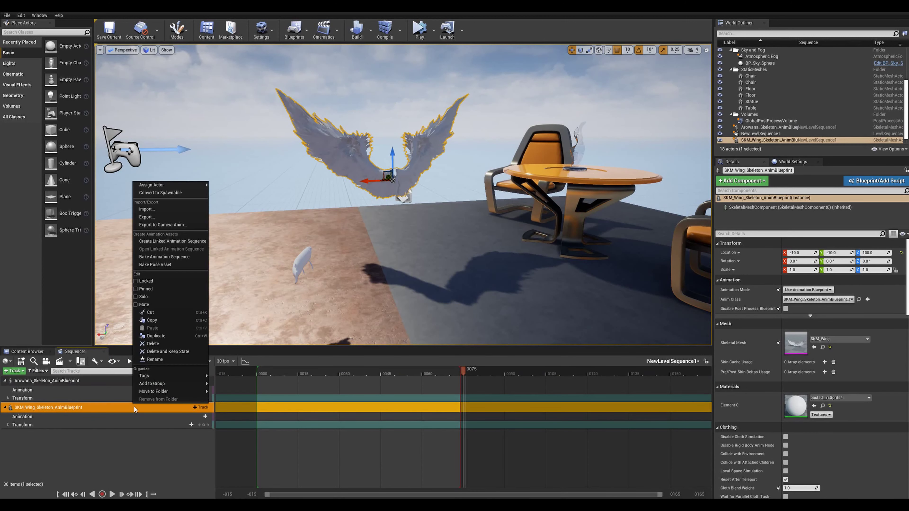
{"action": "left_click", "coordinate": [165, 257]}
{"action": "left_click", "coordinate": [490, 330]}
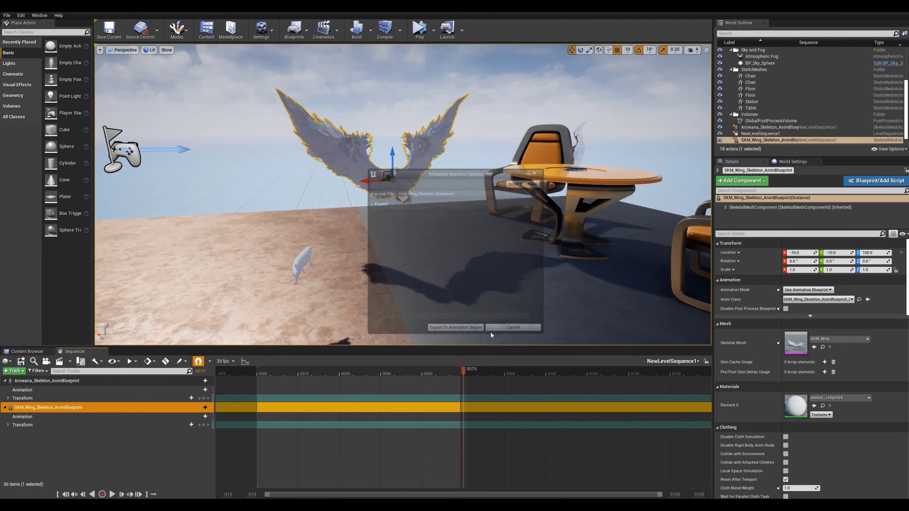
{"action": "left_click", "coordinate": [475, 330]}
{"action": "left_click", "coordinate": [829, 491]}
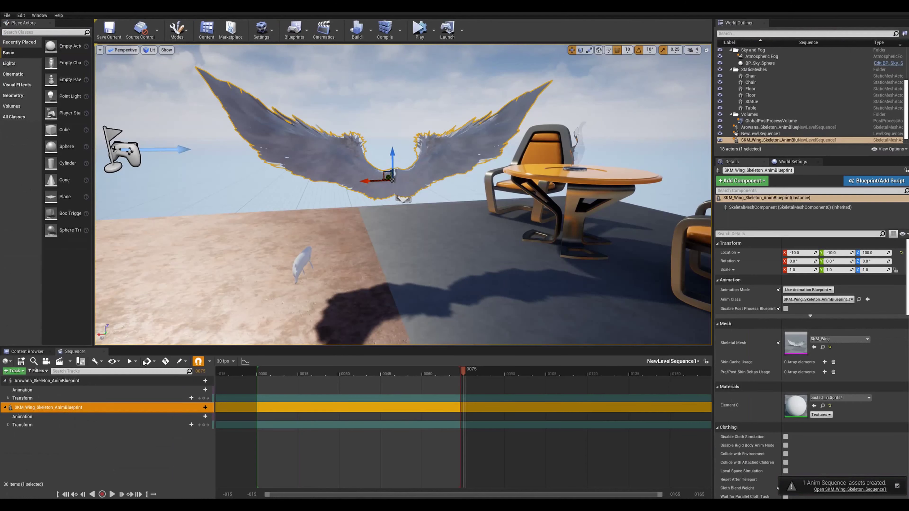
- Bake the Arowana track into Arowana_Skeleton_Sequence and open it
{"action": "left_click", "coordinate": [103, 382]}
{"action": "right_click", "coordinate": [104, 382]}
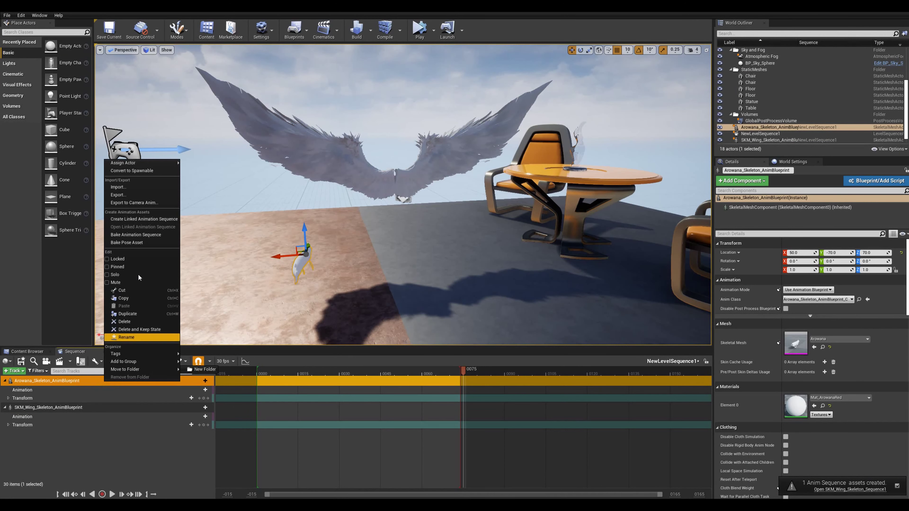
{"action": "left_click", "coordinate": [140, 238]}
{"action": "left_click", "coordinate": [486, 330]}
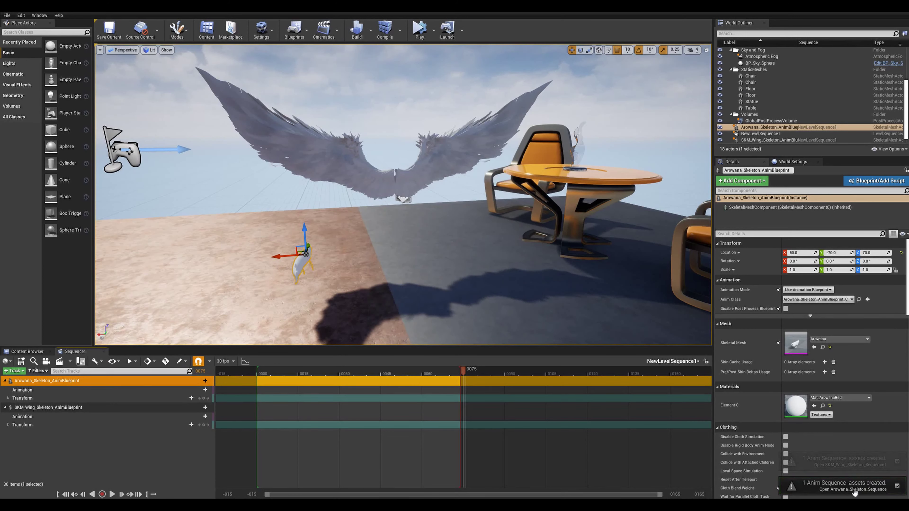
{"action": "left_click", "coordinate": [853, 490]}
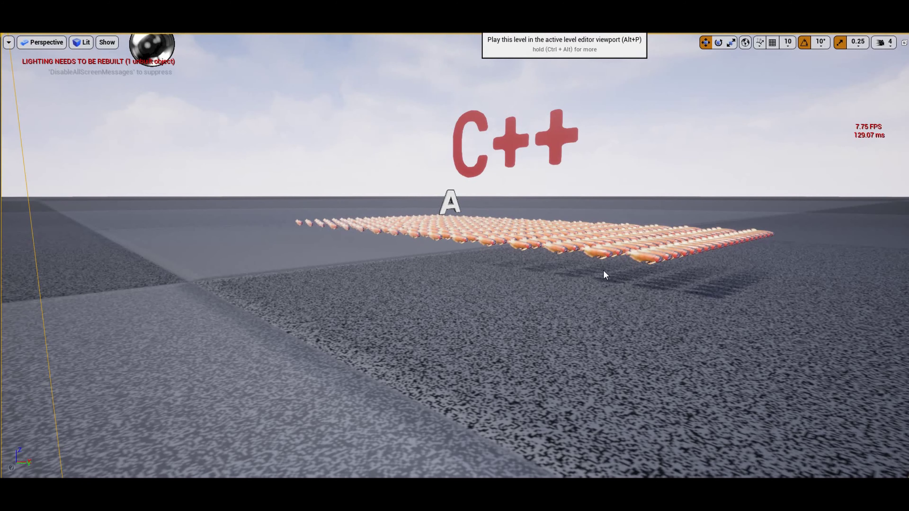
- Start Play-in-editor (Alt+P) to watch the animated fish rows under the Animation sign
{"action": "key", "text": "alt+p"}
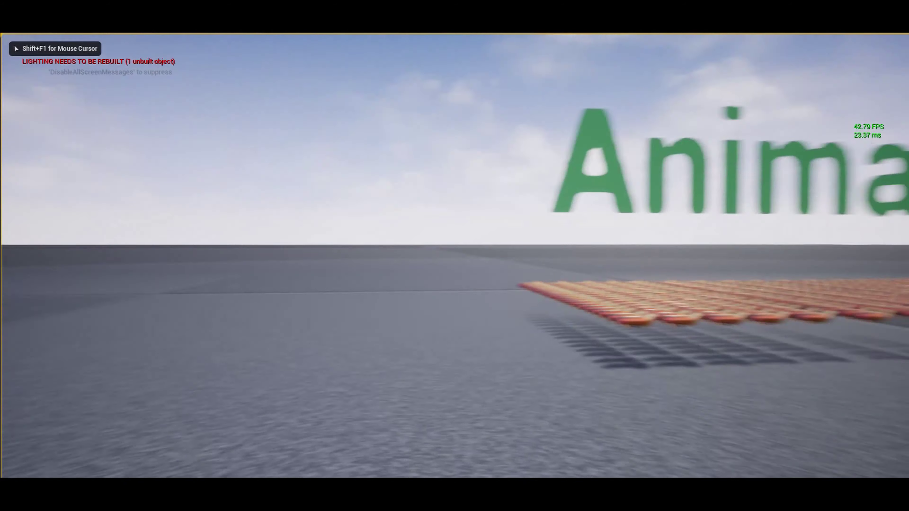